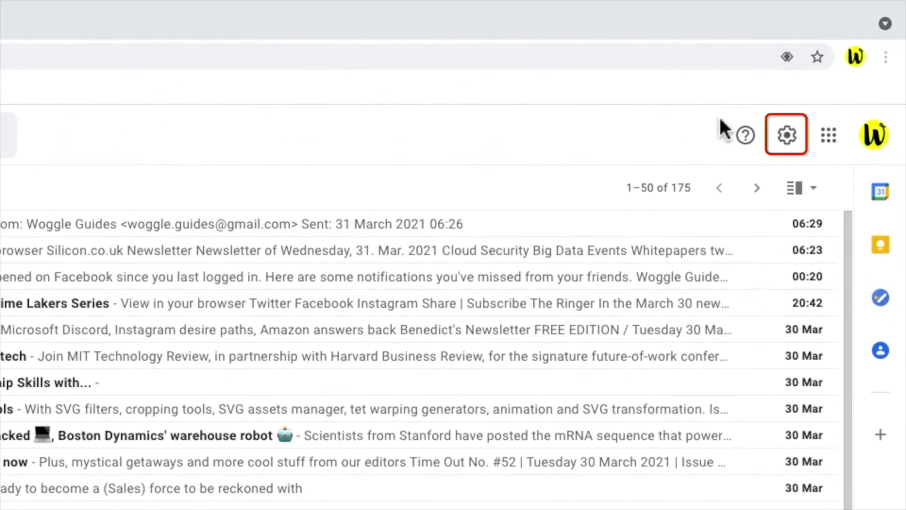
Untick Conversation view under Email threading in the Quick settings panel.
left_click(799, 138)
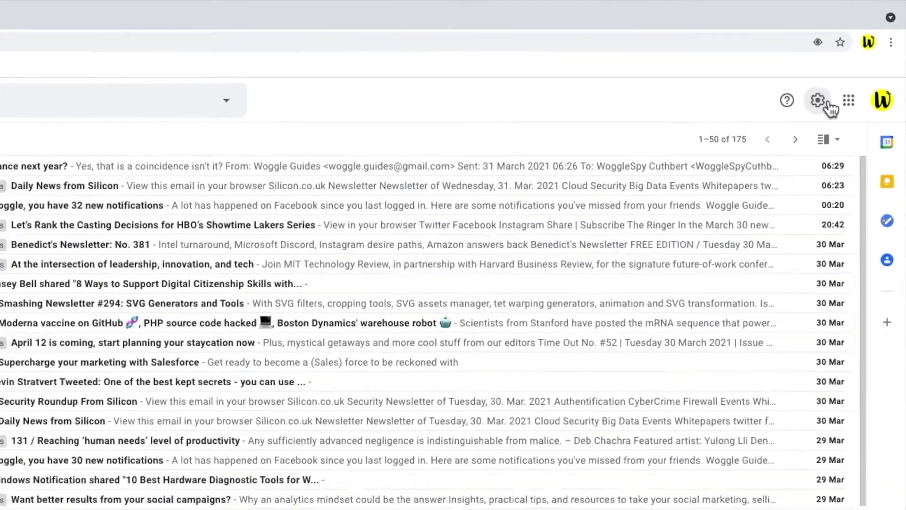
left_click(799, 142)
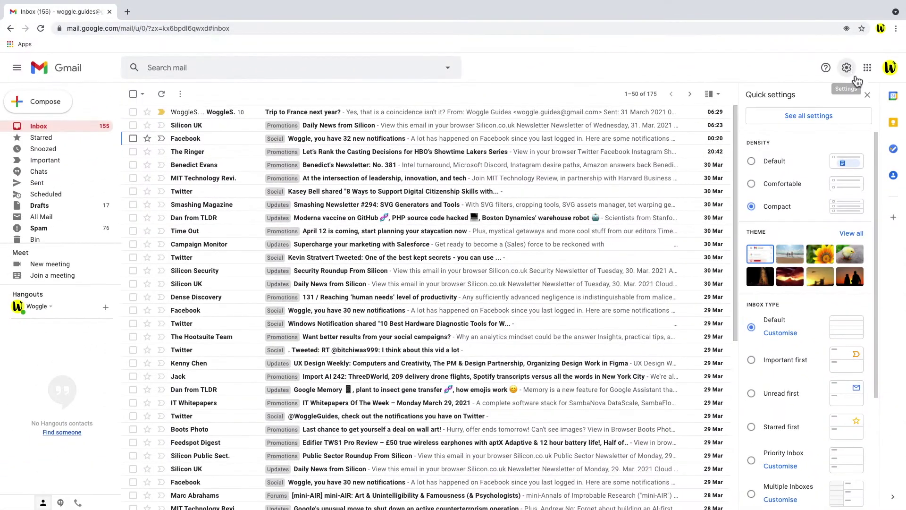
left_click_drag(874, 135, 874, 249)
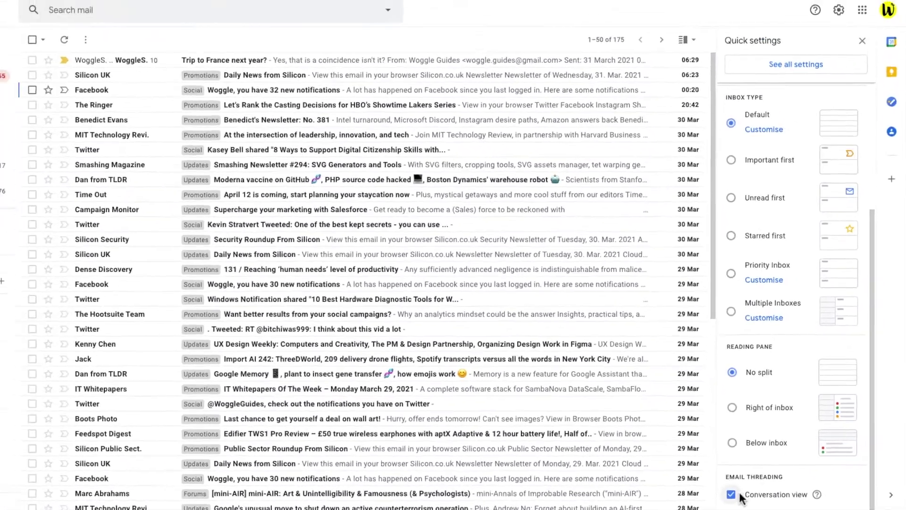
left_click(735, 496)
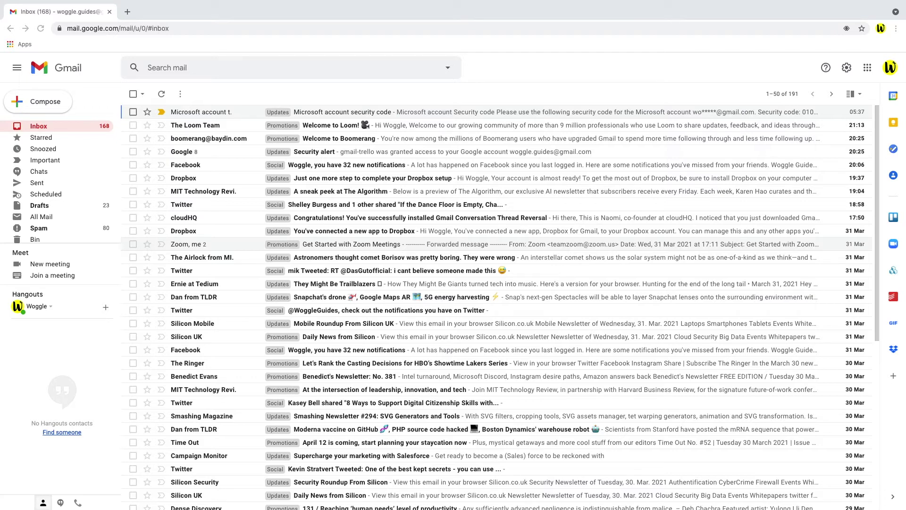
Open the Dropbox 'You've connected a new app to Dropbox' message from the inbox list.
left_click(183, 230)
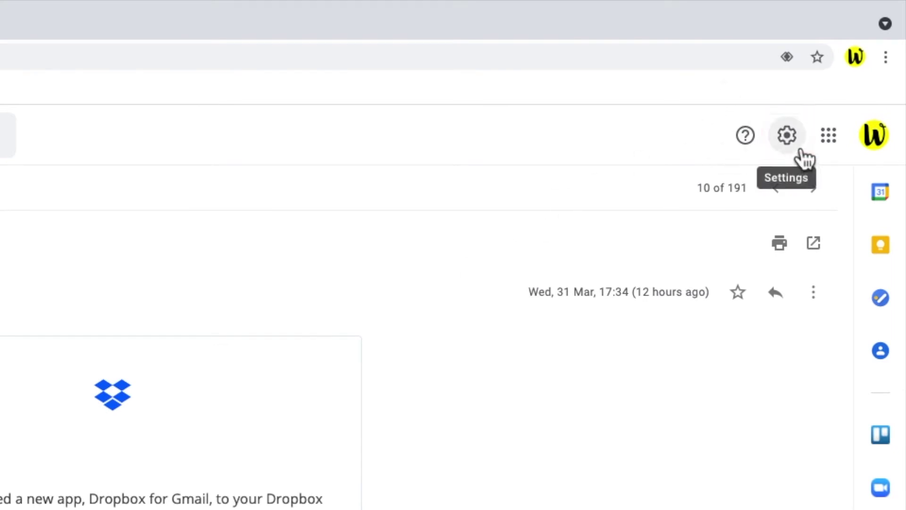
Set the reading pane to Right of inbox in Quick settings and close the panel.
left_click(787, 136)
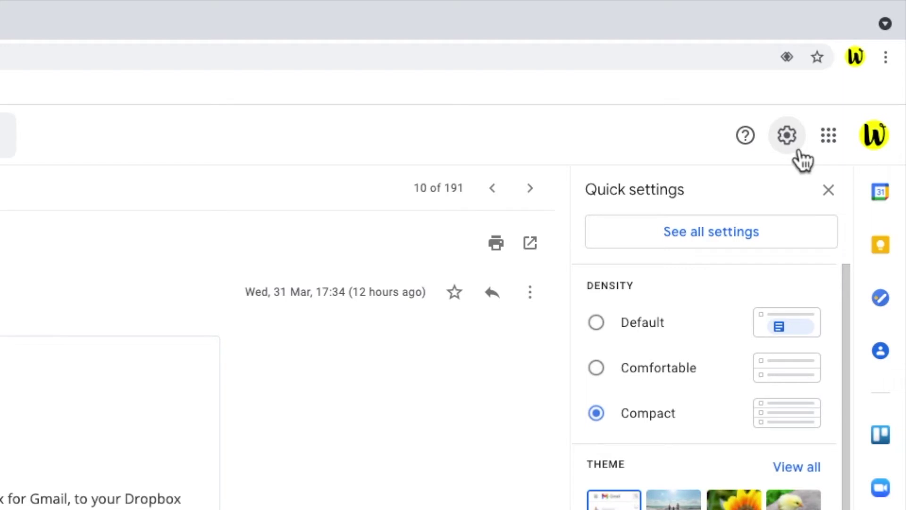
left_click_drag(845, 271, 838, 42)
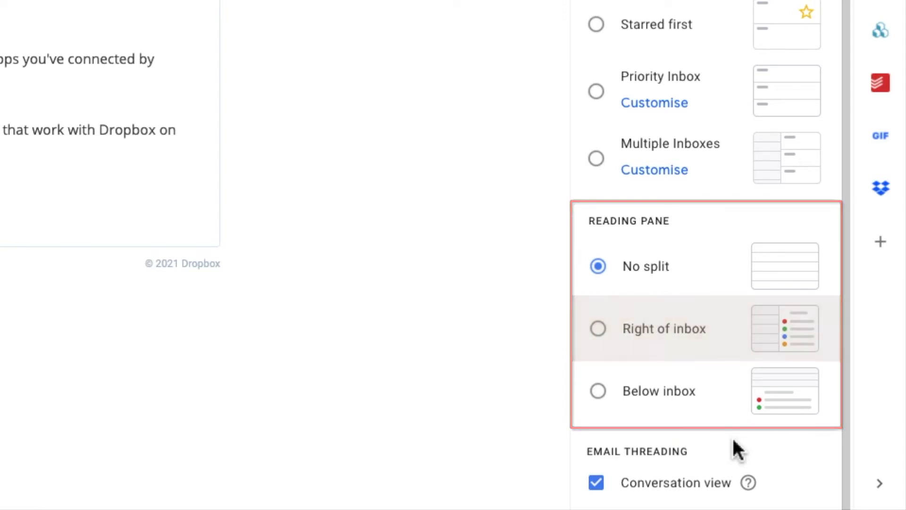
left_click(599, 330)
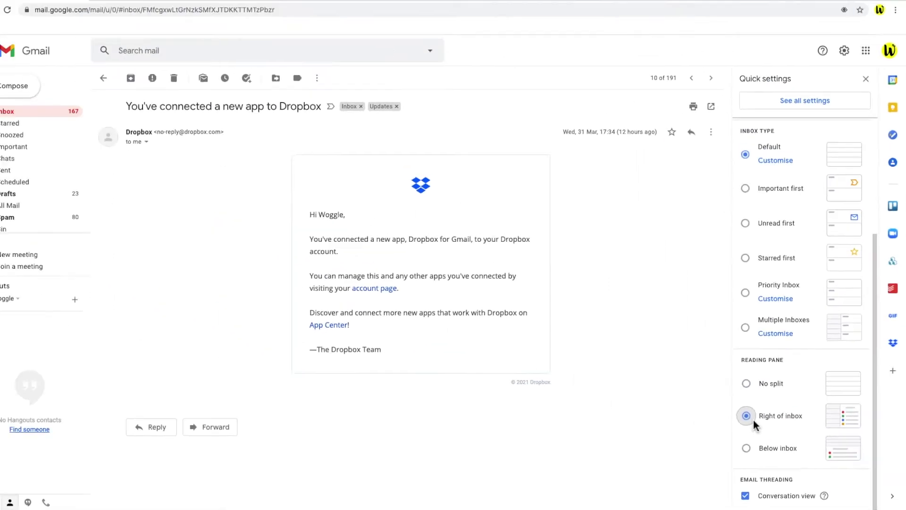
left_click(866, 78)
Go back to the inbox and preview the Facebook, Twitter and Silicon UK Daily News emails.
left_click(103, 78)
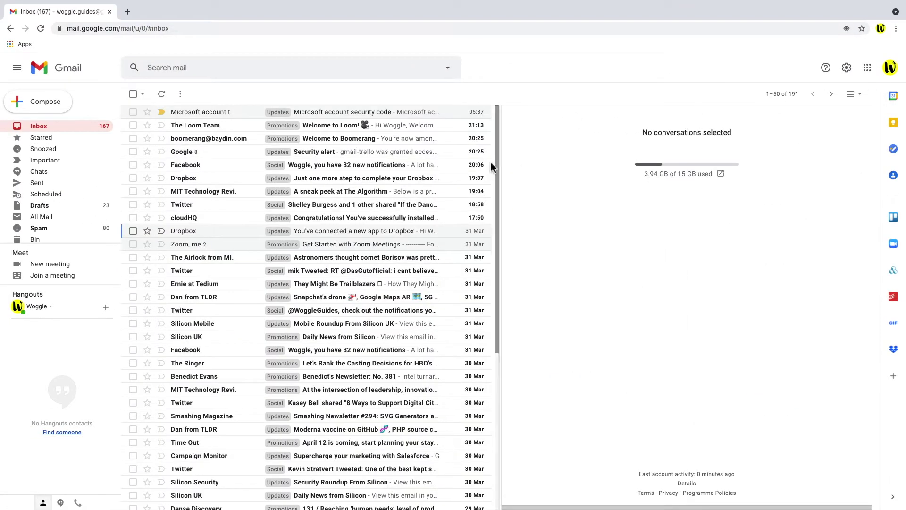
left_click(364, 168)
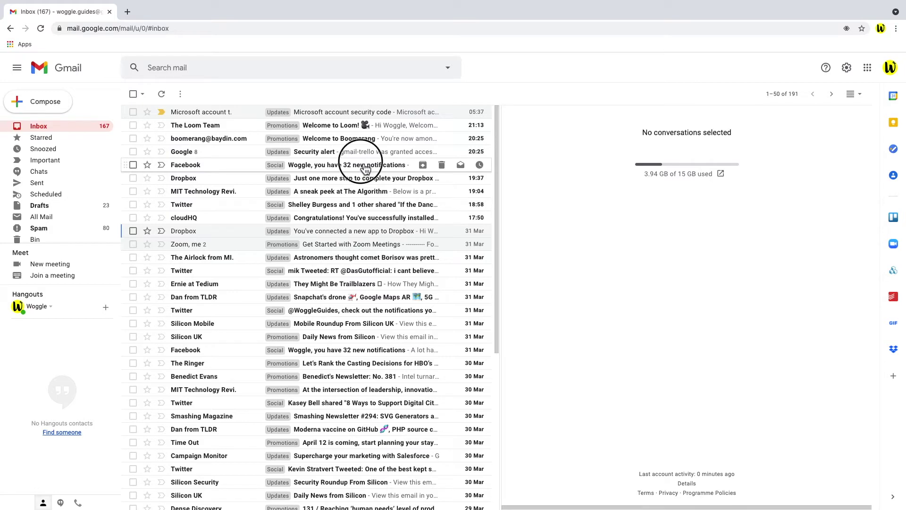
left_click(333, 209)
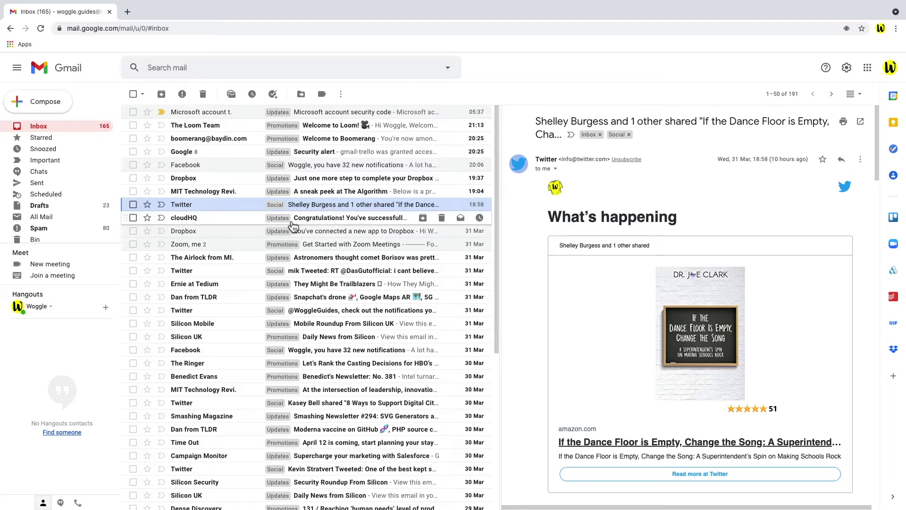
left_click(329, 339)
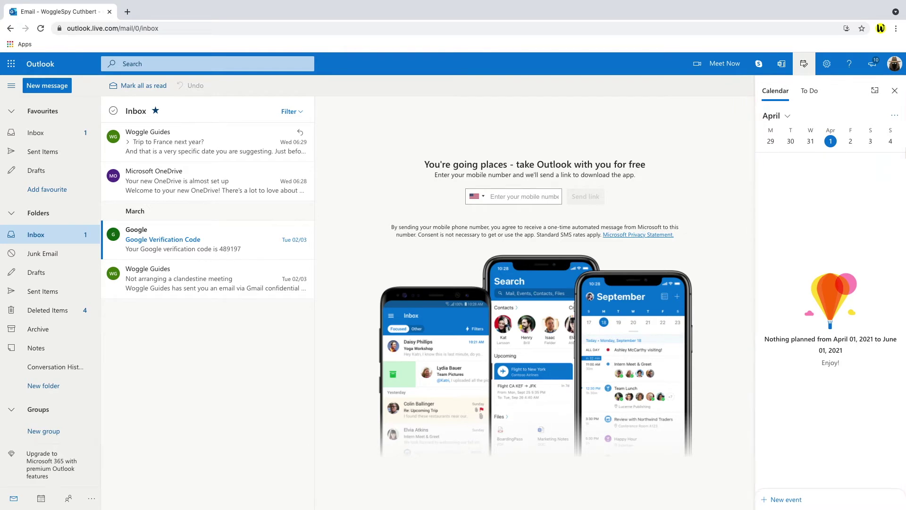
left_click(779, 126)
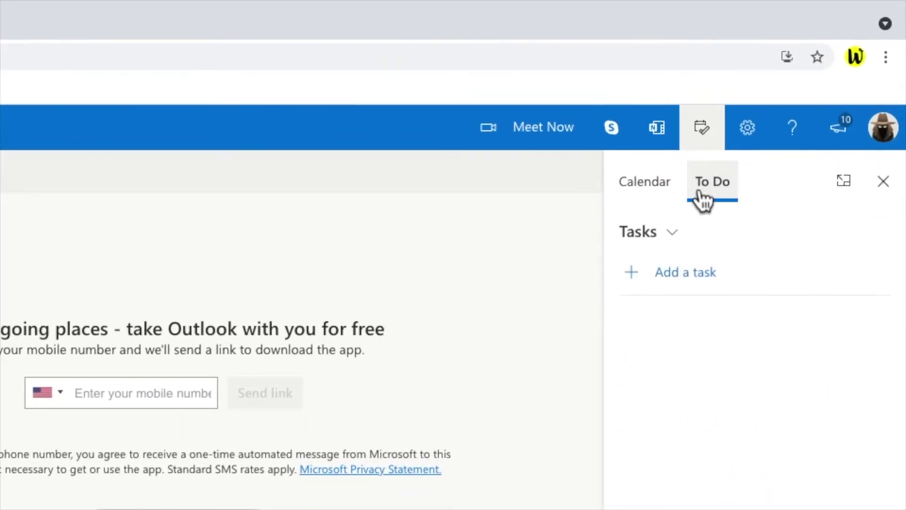
left_click(650, 200)
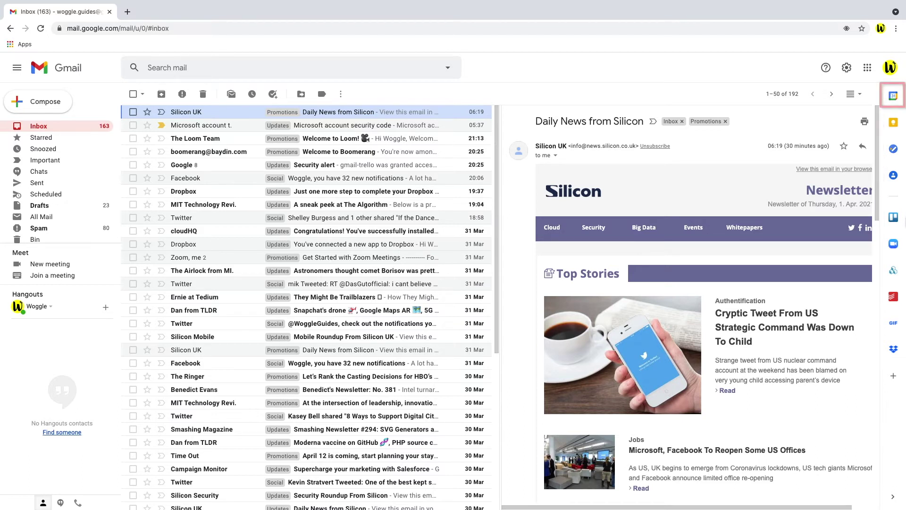
Show Calendar in the right side panel, then switch the panel to Tasks.
left_click(897, 108)
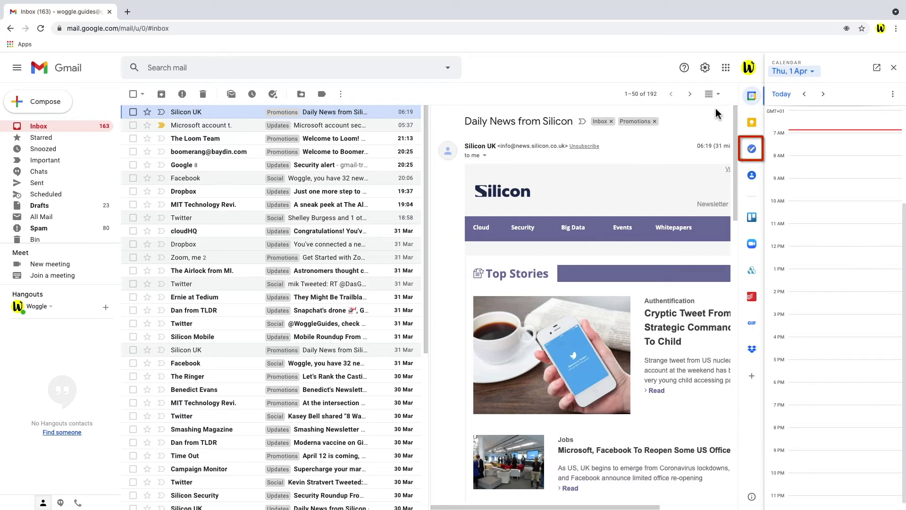
left_click(754, 153)
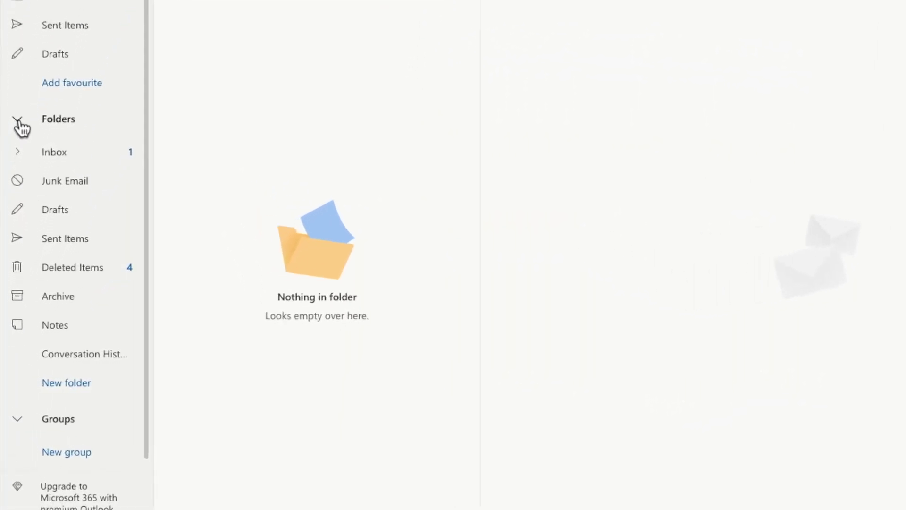
Expand Inbox and its High Priority subfolder in the Outlook folder pane.
left_click(30, 82)
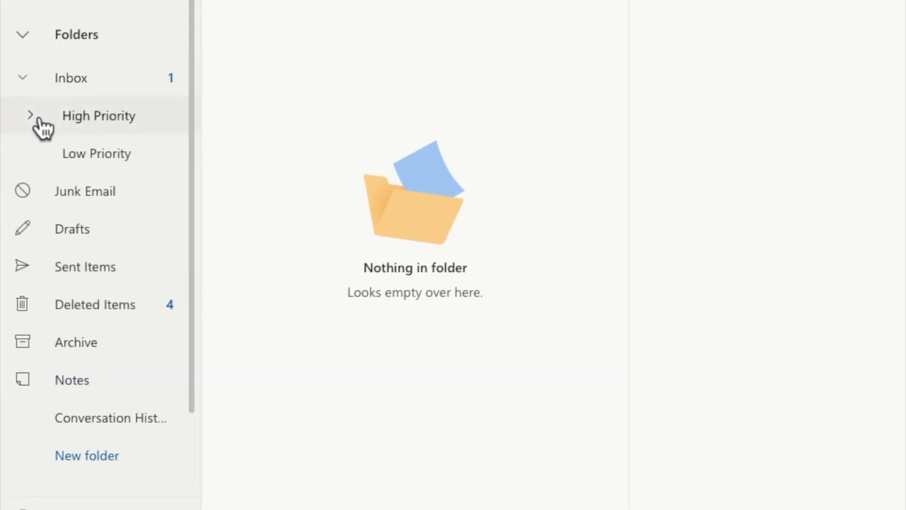
left_click(32, 117)
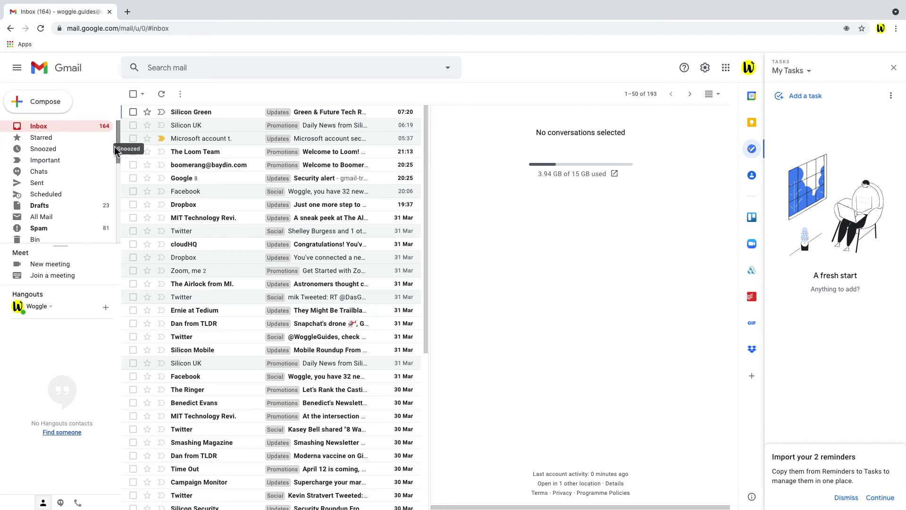
Create a new label named TEST FOLDER, then open the Dropbox connected-app email.
left_click_drag(117, 150, 122, 234)
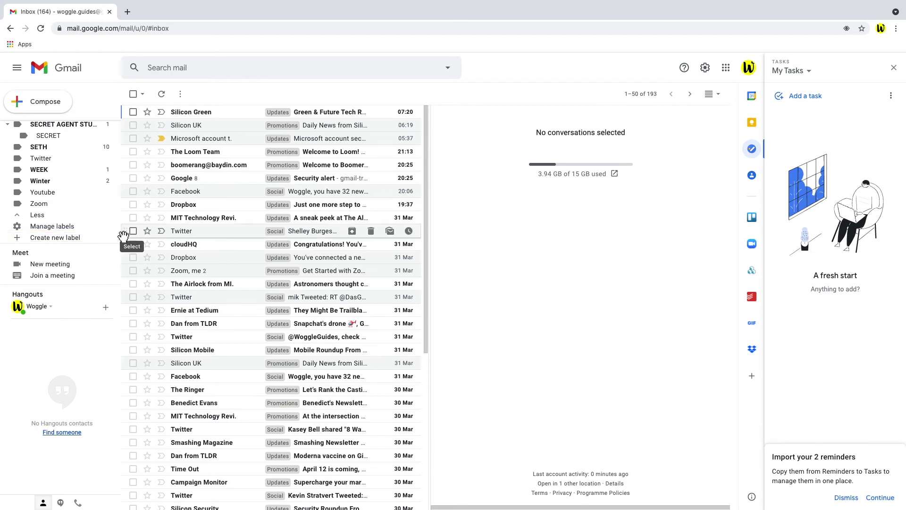
left_click(65, 238)
type("T")
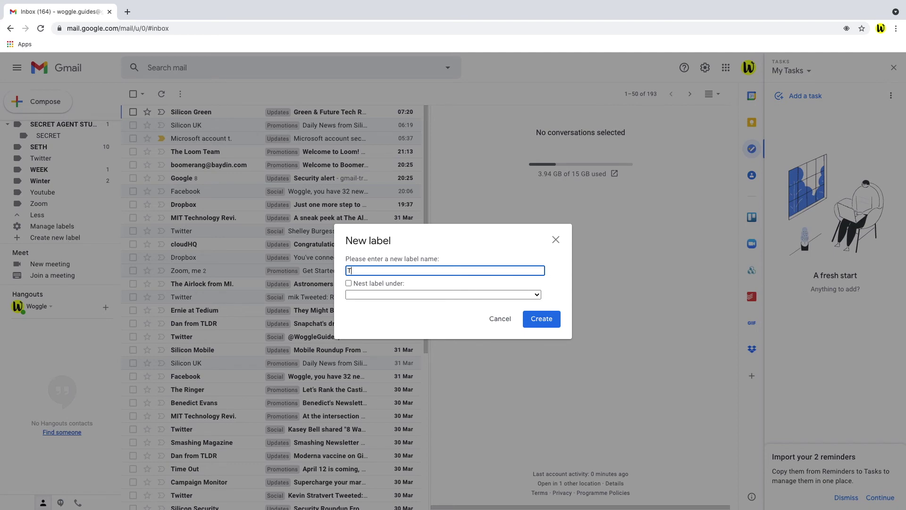
type("EST FOLDER")
key("Return")
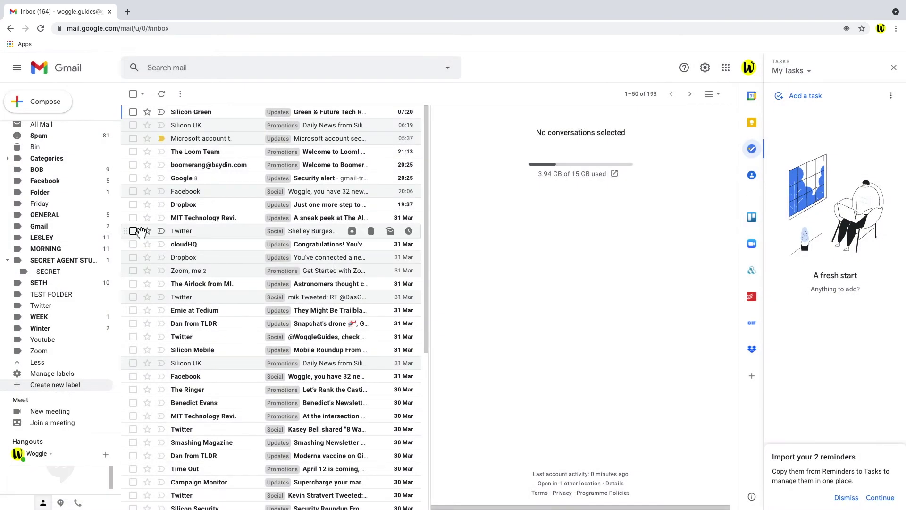
left_click(191, 257)
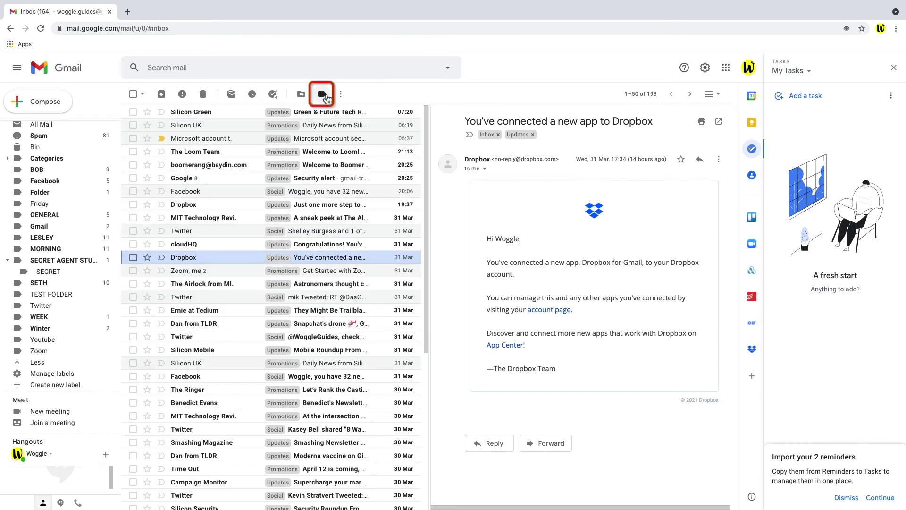
Apply the TEST FOLDER label to the open Dropbox email from the Label menu.
left_click(325, 95)
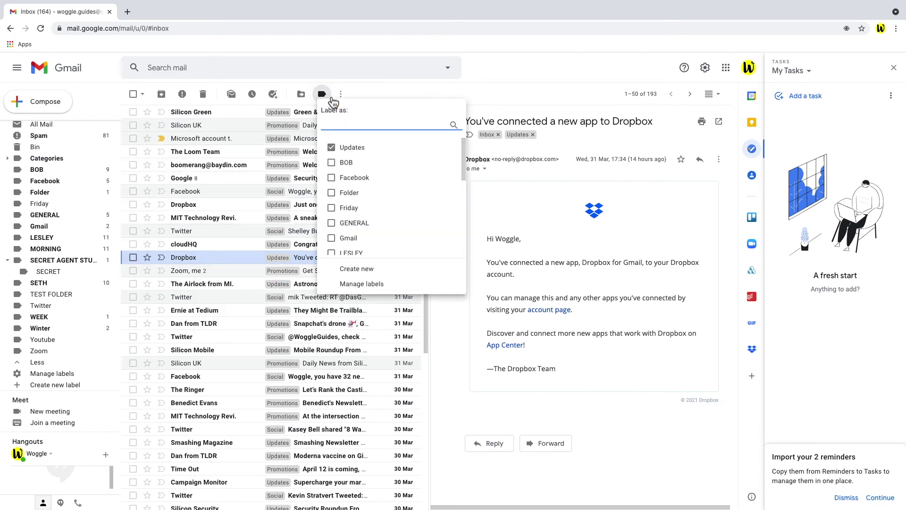
left_click_drag(462, 152, 467, 210)
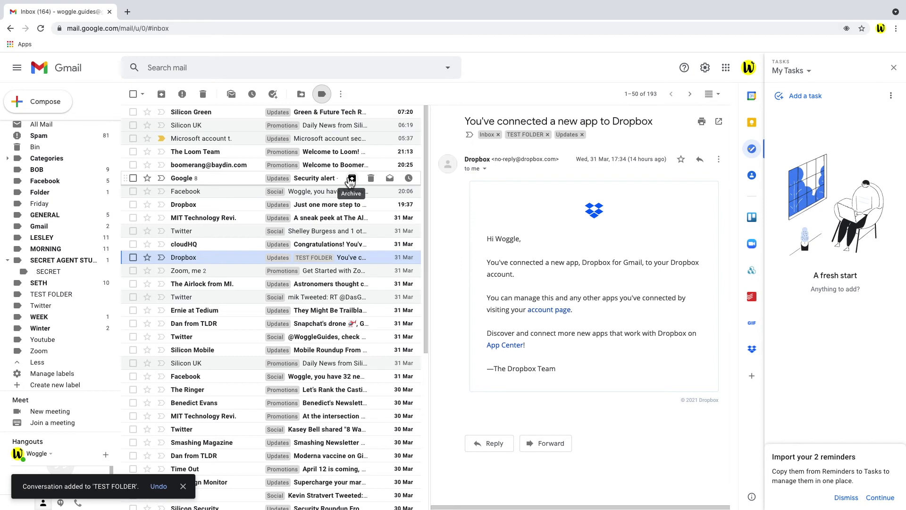
Drag the Twitter conversation onto TEST FOLDER in the left sidebar.
left_click_drag(199, 231, 51, 396)
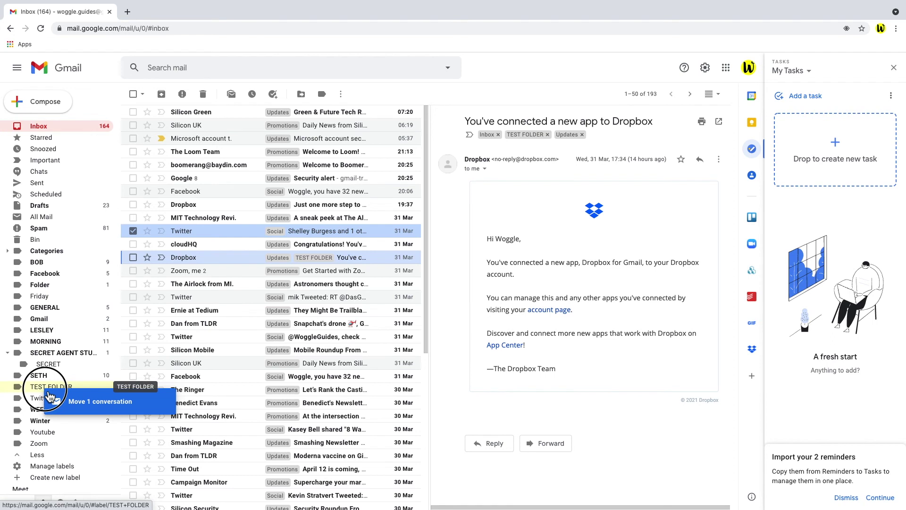
left_click_drag(50, 397, 50, 396)
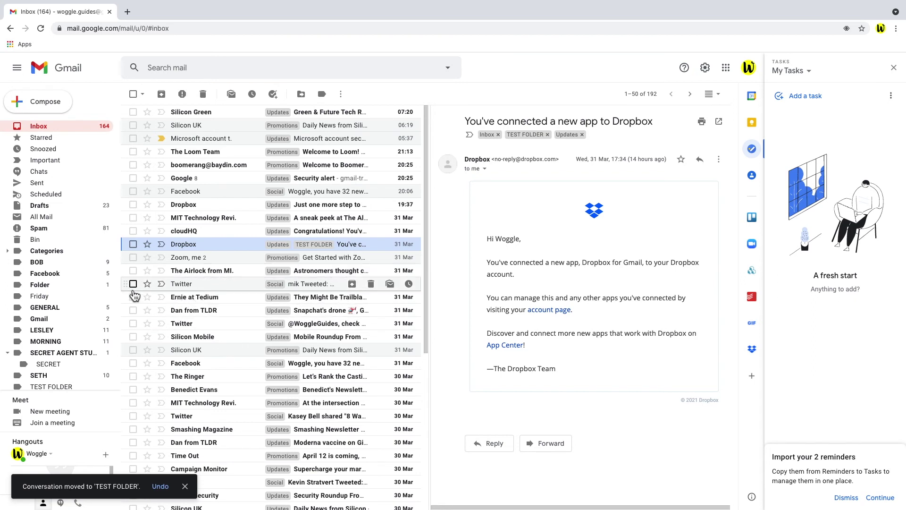
left_click_drag(116, 294, 116, 375)
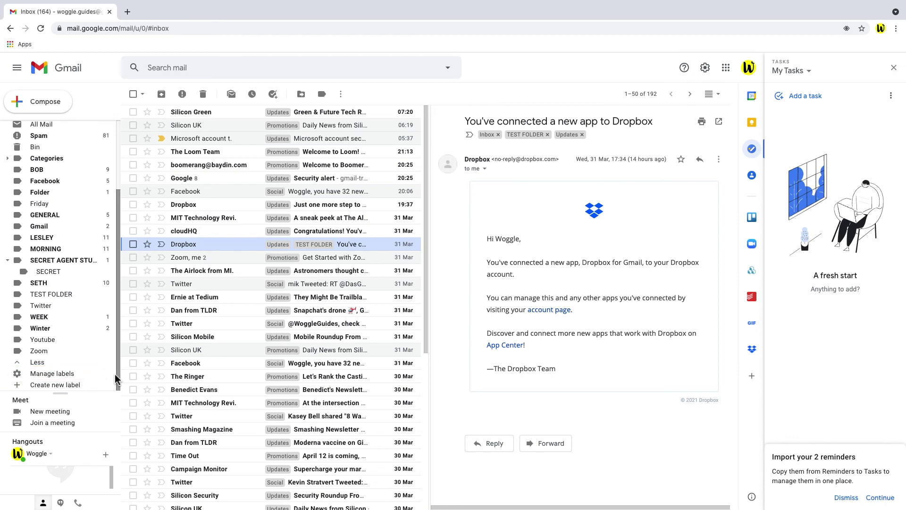
Open Manage labels and scroll down the Labels settings list.
left_click(101, 378)
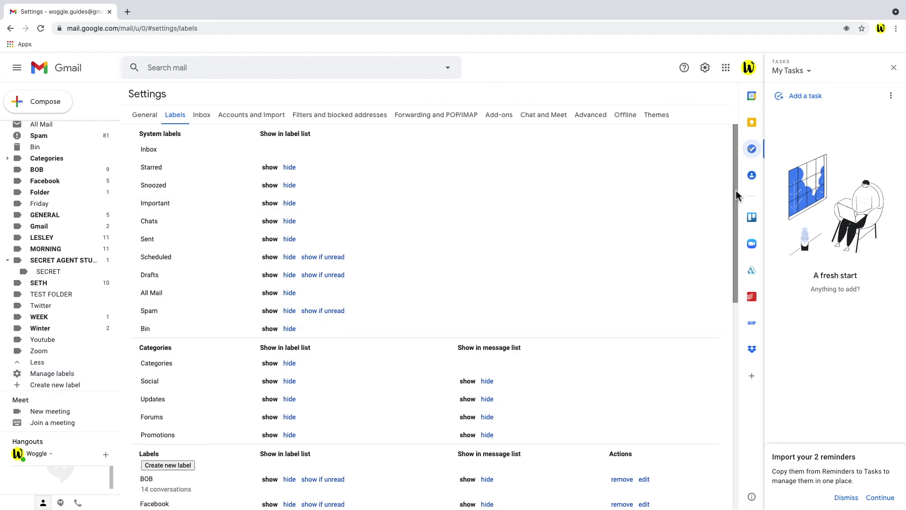
left_click_drag(735, 191, 711, 338)
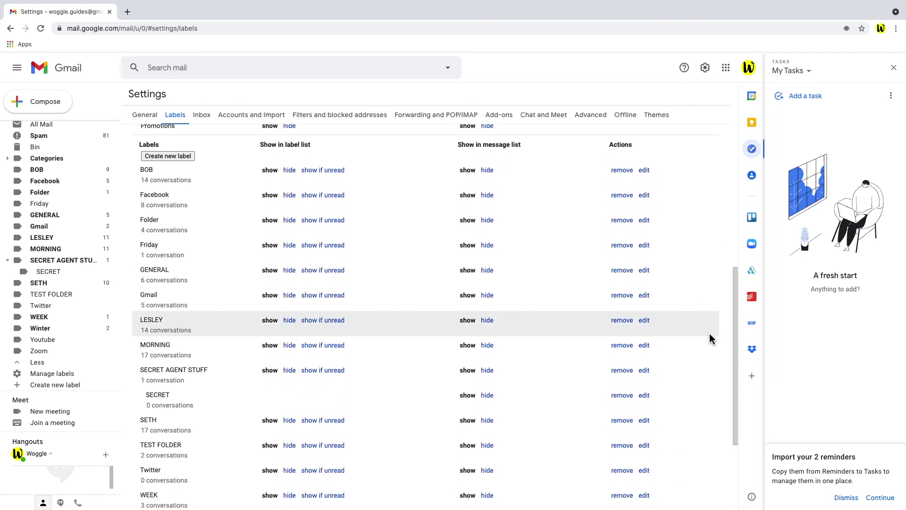